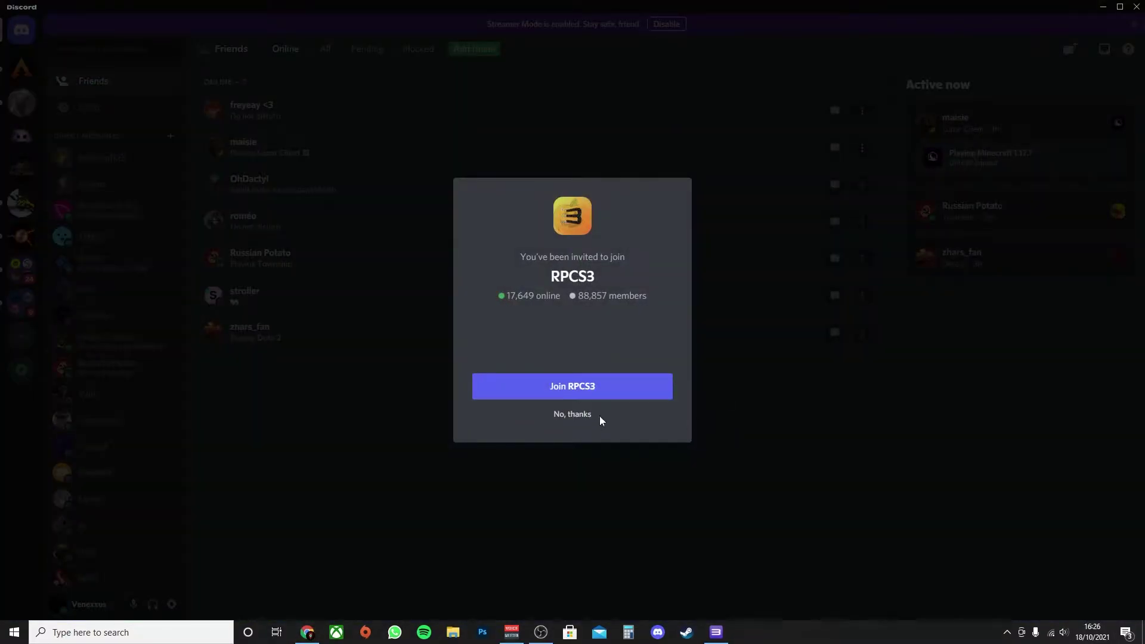
- Accept the RPCS3 invite, skip onboarding, and drag the RPCS3 icon to the top of the list
{"action": "left_click", "coordinate": [585, 388]}
{"action": "left_click", "coordinate": [572, 462]}
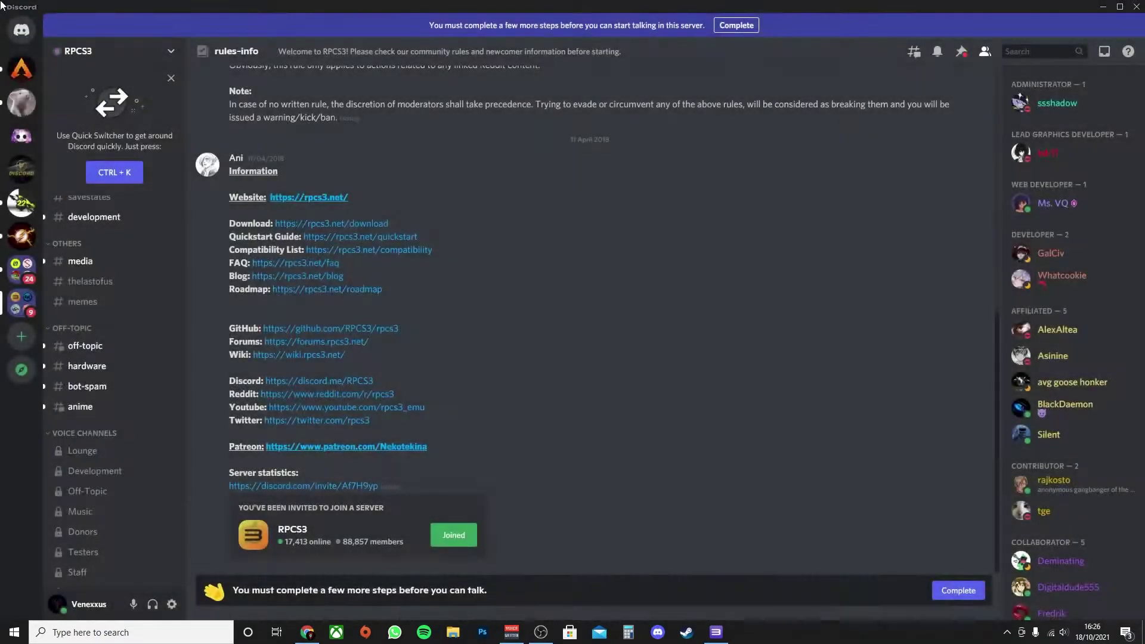
{"action": "left_click", "coordinate": [22, 302]}
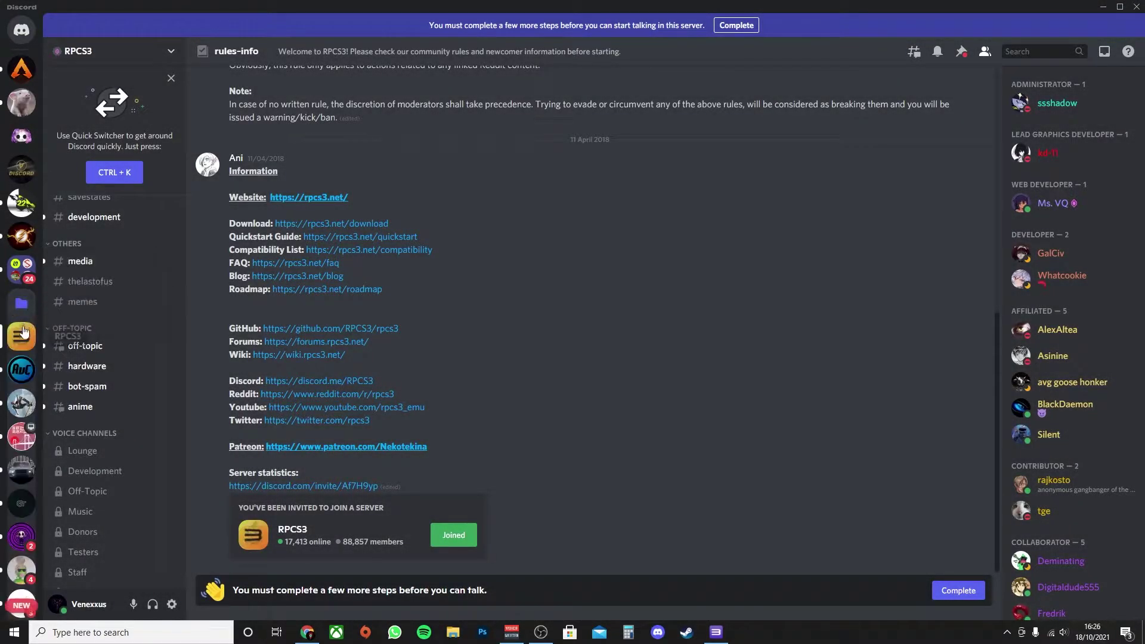
{"action": "left_click_drag", "start_coordinate": [21, 336], "coordinate": [18, 61]}
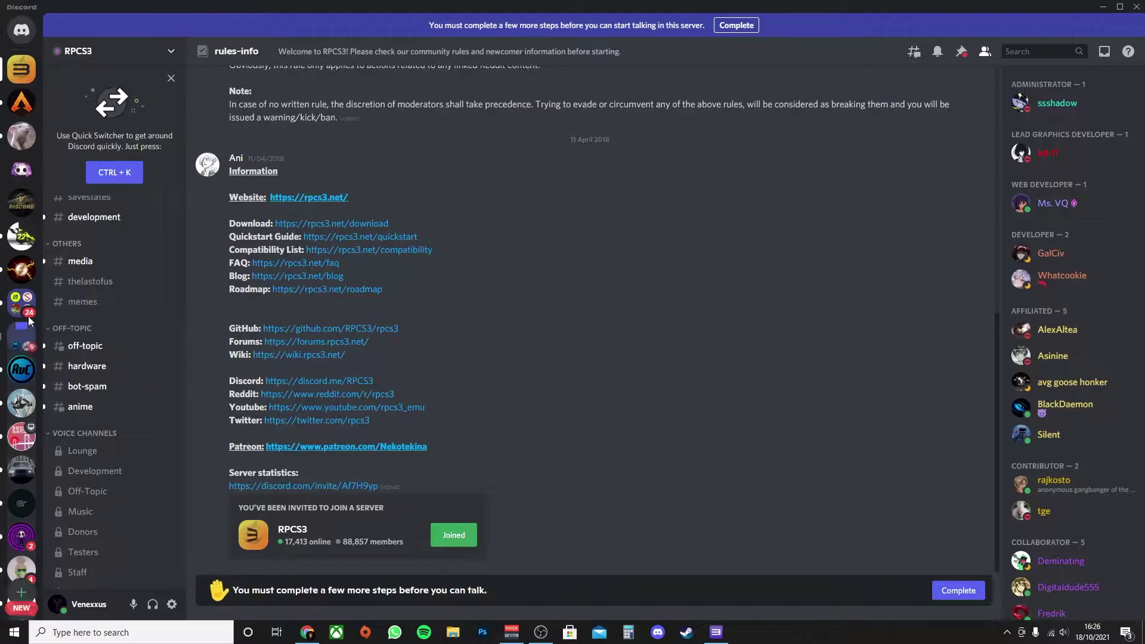
- Bring up RPCS3 and copy Skate 3's serial BLES00760 via its Copy Info menu
{"action": "left_click", "coordinate": [716, 632]}
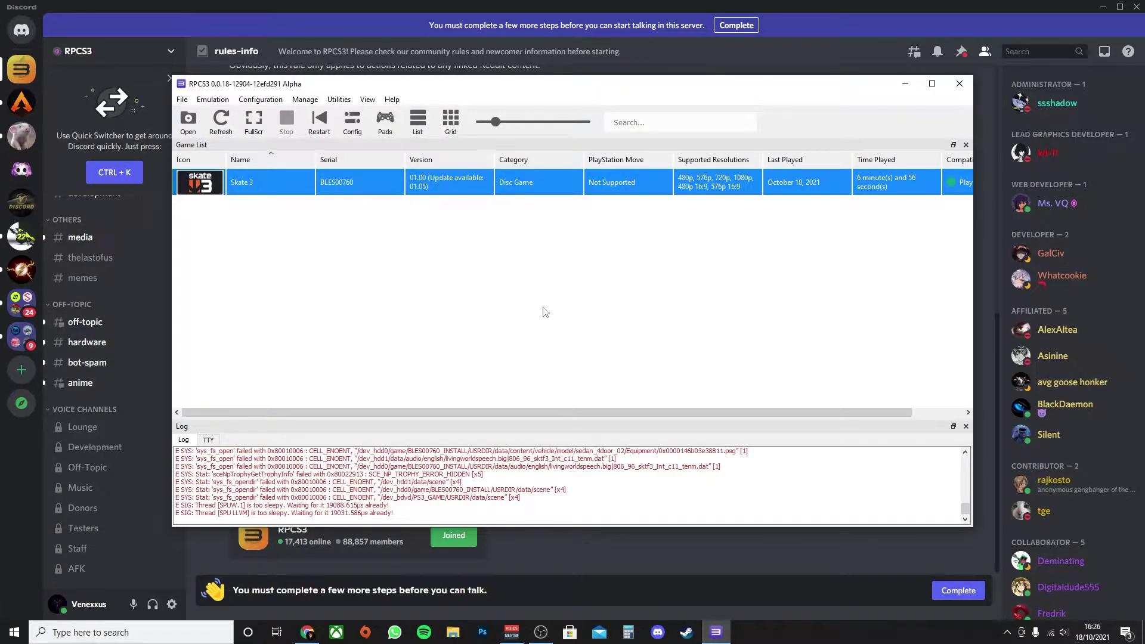
{"action": "left_click", "coordinate": [263, 182]}
{"action": "right_click", "coordinate": [264, 179]}
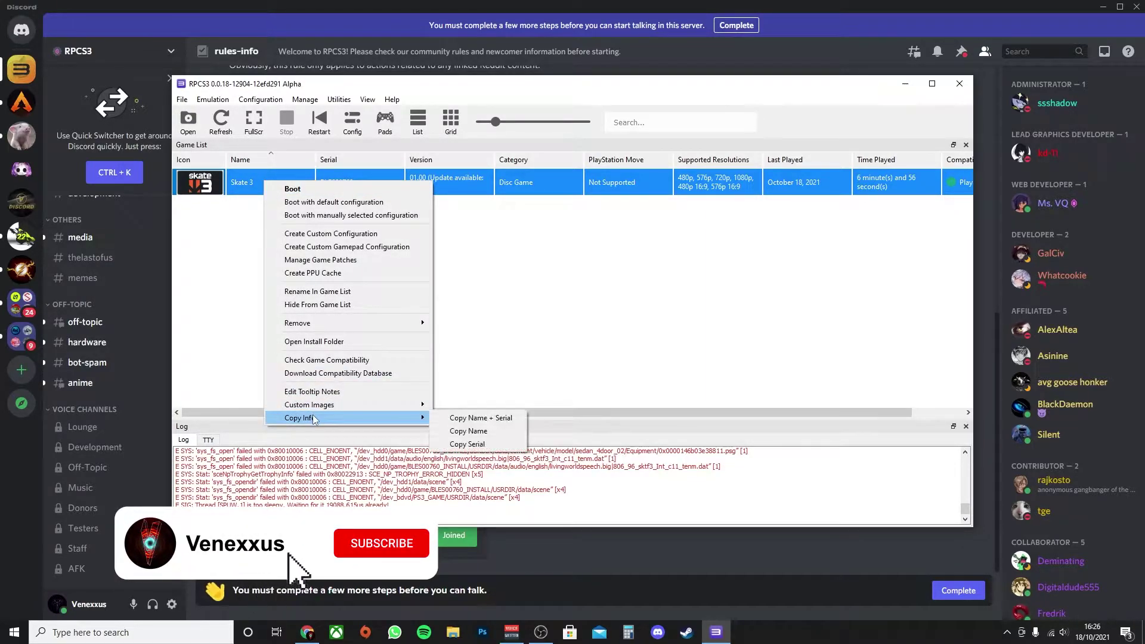
{"action": "mouse_move", "coordinate": [300, 418]}
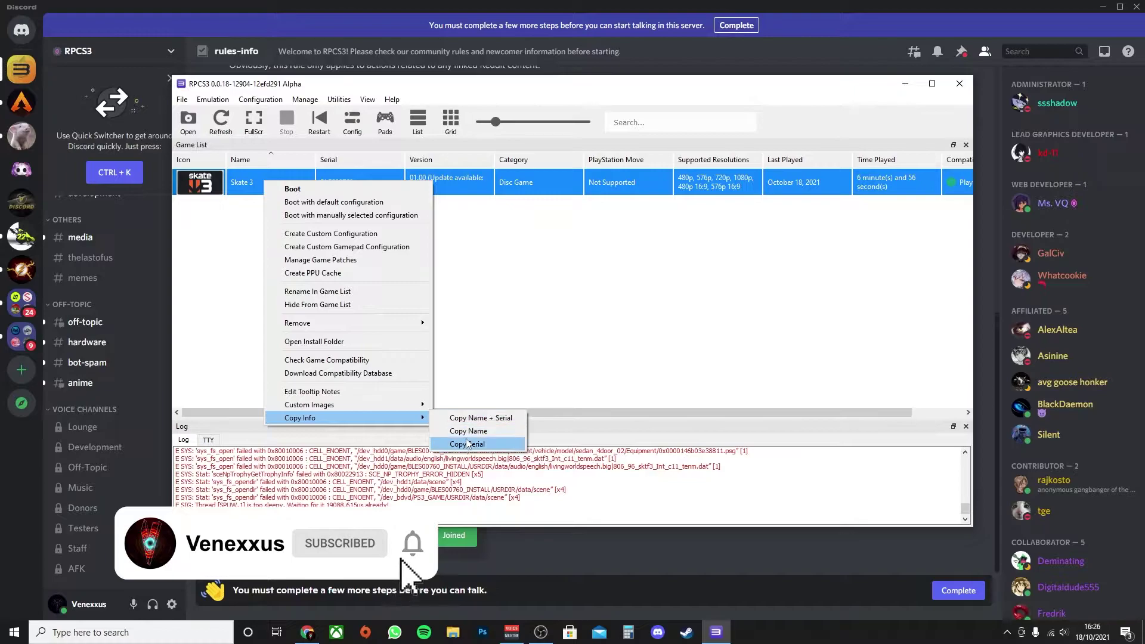
{"action": "left_click", "coordinate": [467, 444]}
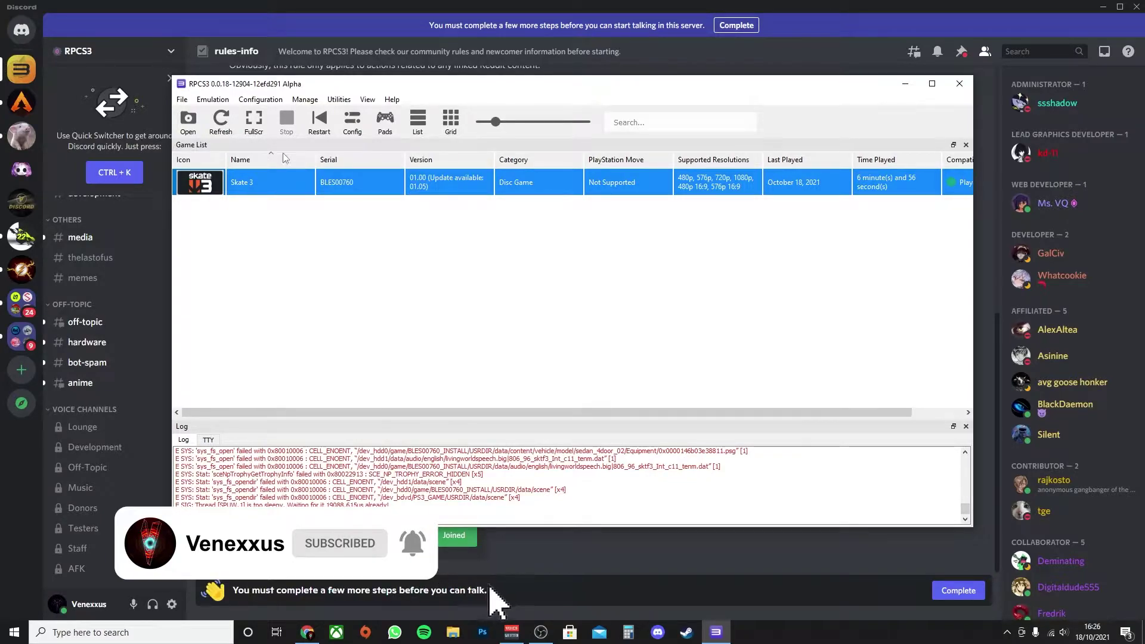
- Open #bot-spam and submit agreement to the RPCS3 server rules
{"action": "left_click", "coordinate": [905, 83]}
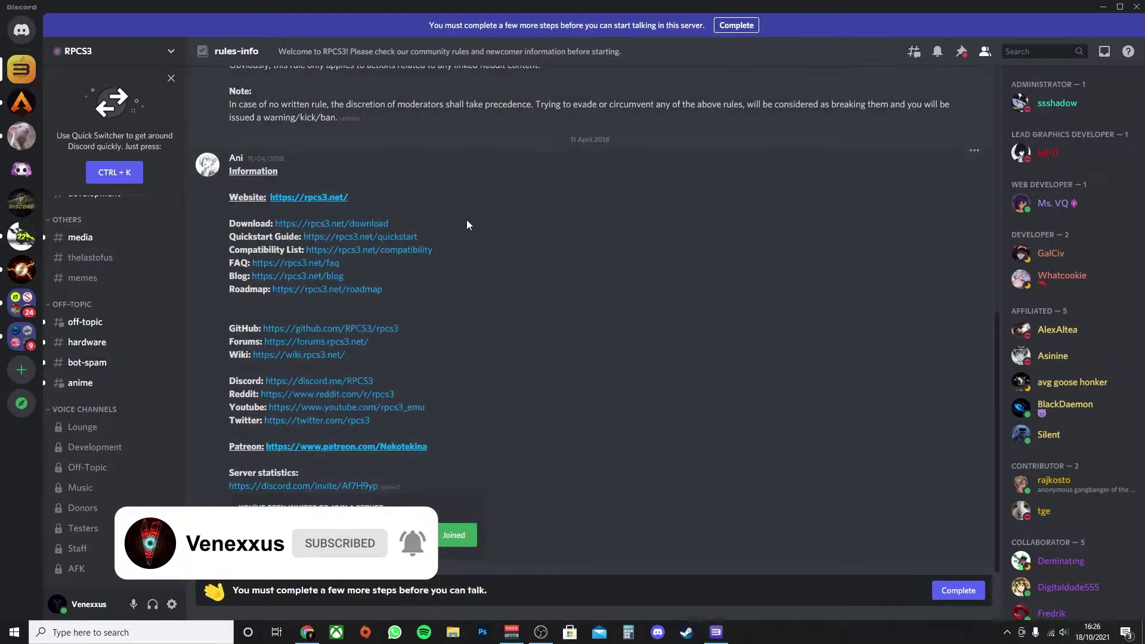
{"action": "scroll", "coordinate": [124, 328], "scroll_direction": "up", "scroll_amount": 3}
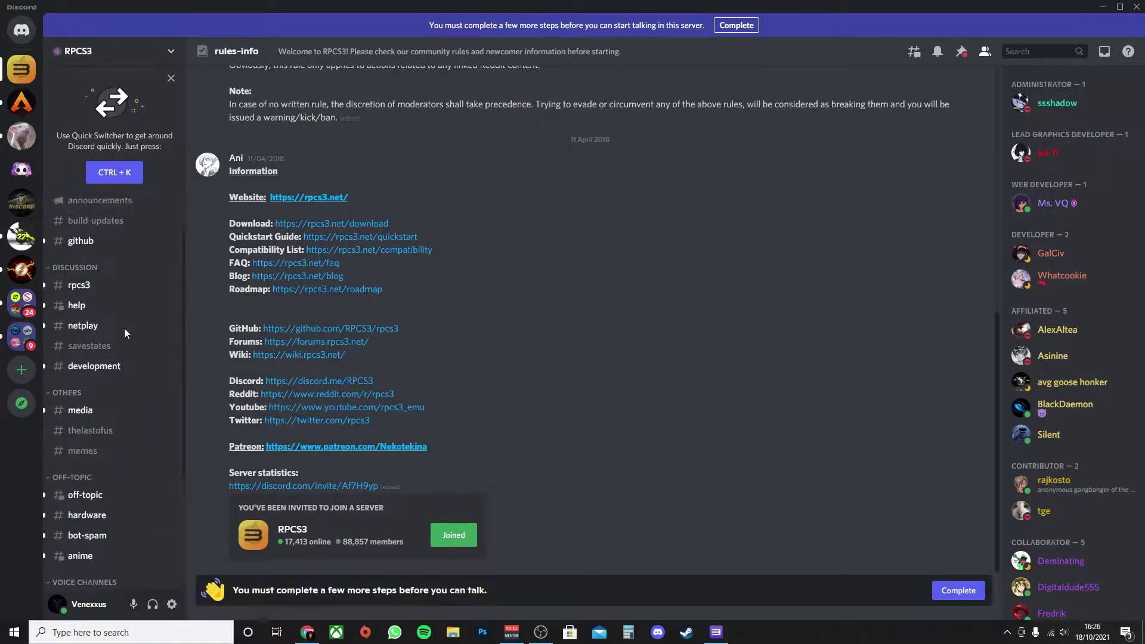
{"action": "scroll", "coordinate": [124, 328], "scroll_direction": "up", "scroll_amount": 2}
{"action": "scroll", "coordinate": [125, 358], "scroll_direction": "down", "scroll_amount": 5}
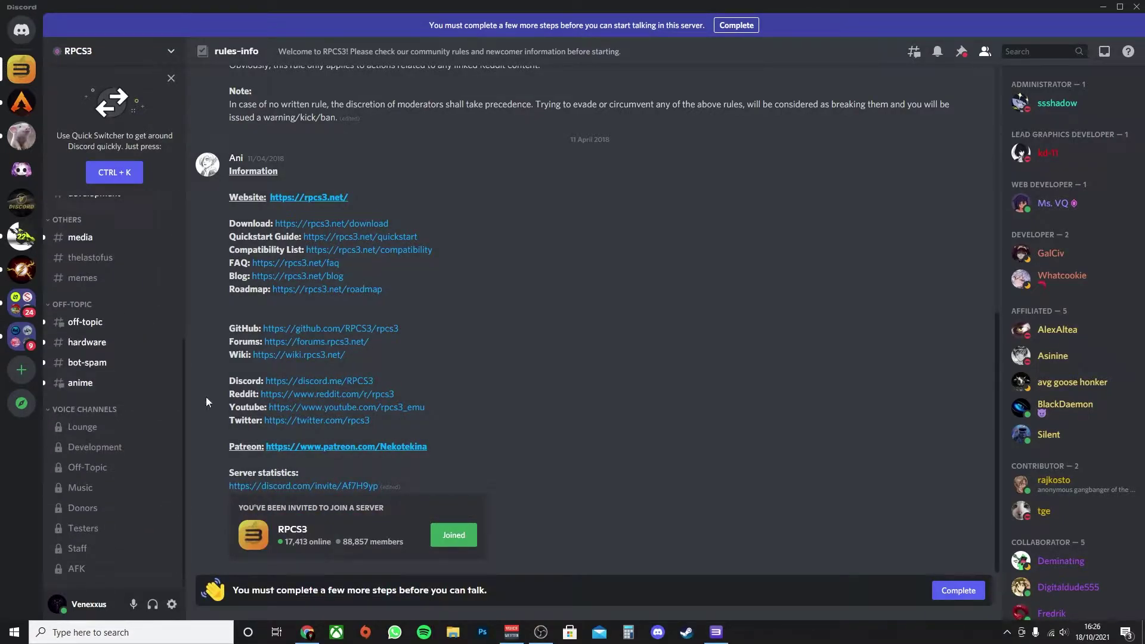
{"action": "left_click", "coordinate": [88, 362]}
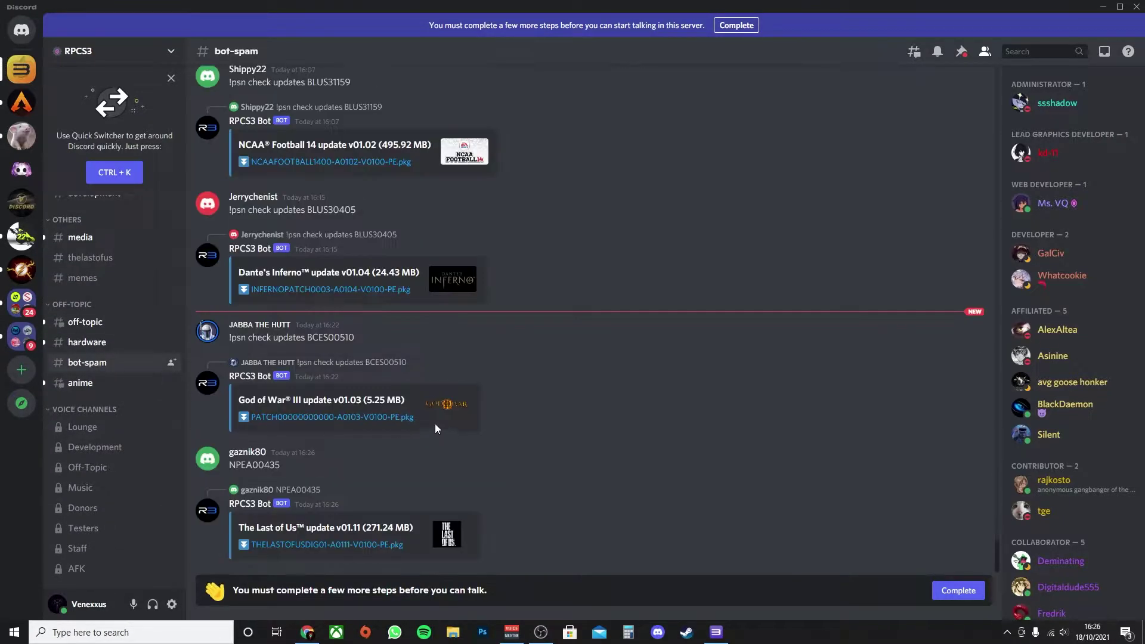
{"action": "left_click", "coordinate": [962, 591]}
{"action": "scroll", "coordinate": [645, 413], "scroll_direction": "down", "scroll_amount": 3}
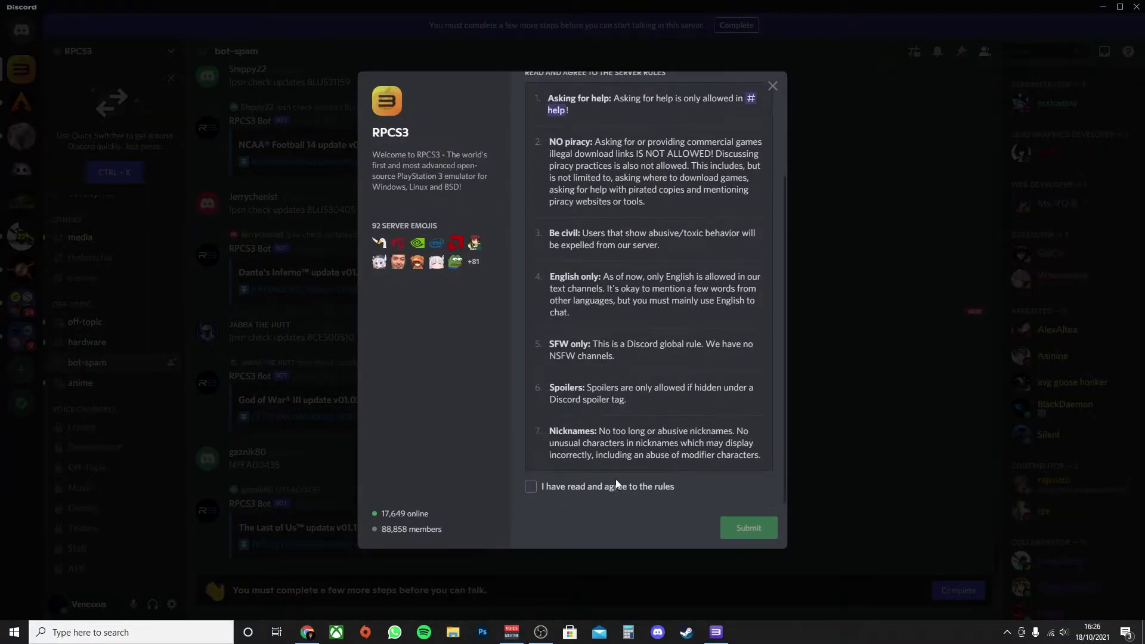
{"action": "left_click", "coordinate": [616, 484]}
{"action": "left_click", "coordinate": [756, 528]}
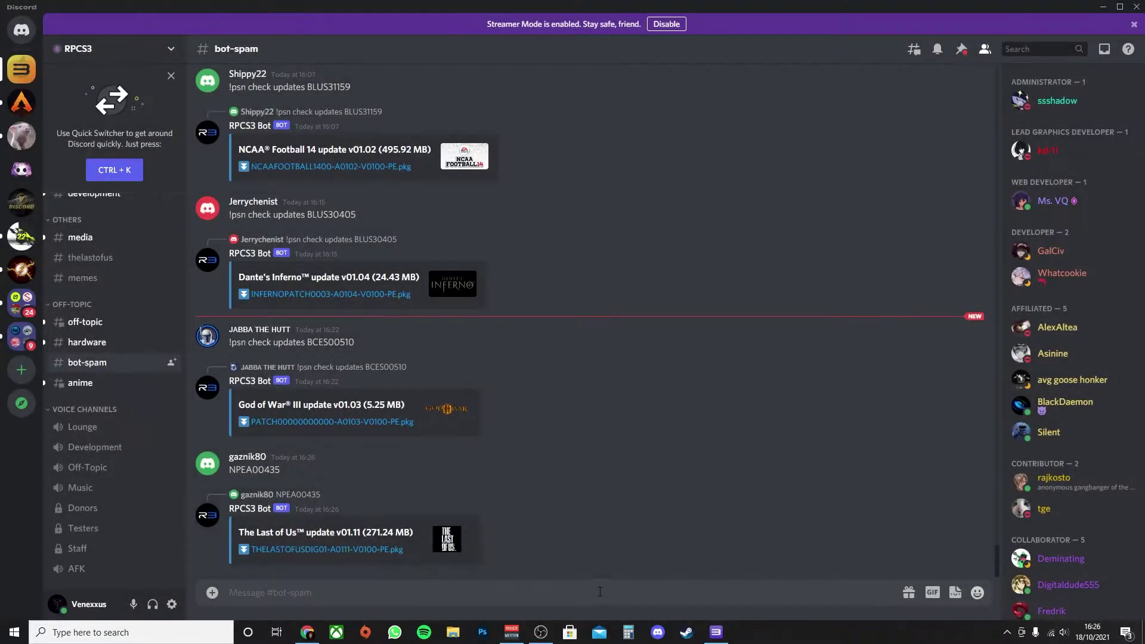
{"action": "mouse_move", "coordinate": [632, 463]}
{"action": "type", "text": "!"}
{"action": "type", "text": "p"}
{"action": "type", "text": "n c"}
{"action": "type", "text": "heck up"}
{"action": "type", "text": "dates"}
- Paste BLES00760 after '!psn check updates' and send it to the RPCS3 bot
{"action": "right_click", "coordinate": [325, 590]}
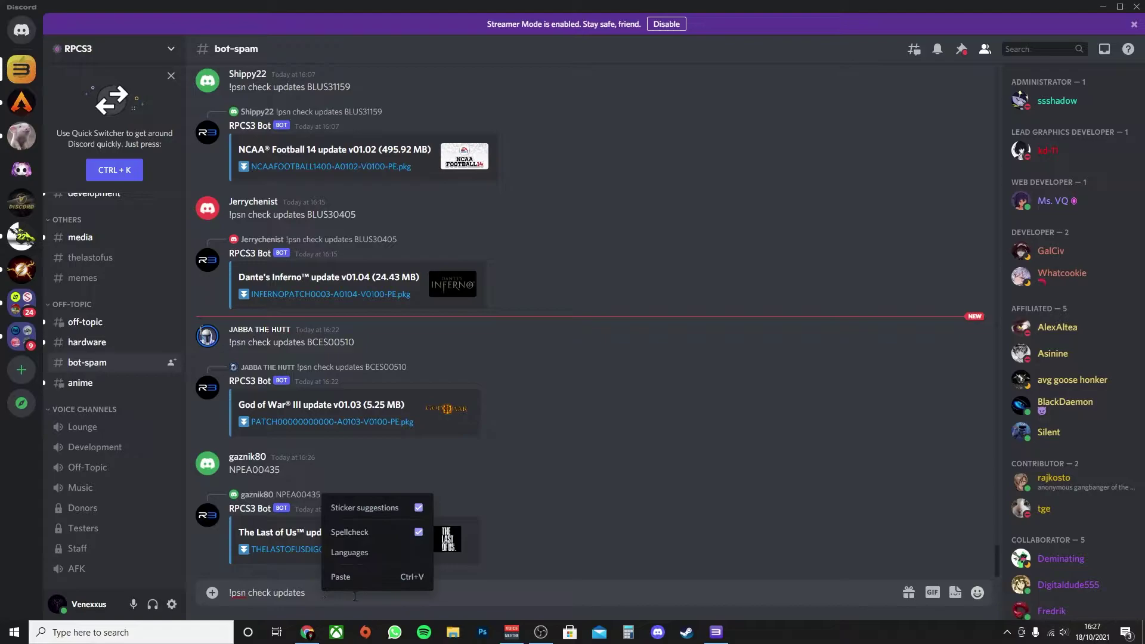
{"action": "left_click", "coordinate": [357, 577]}
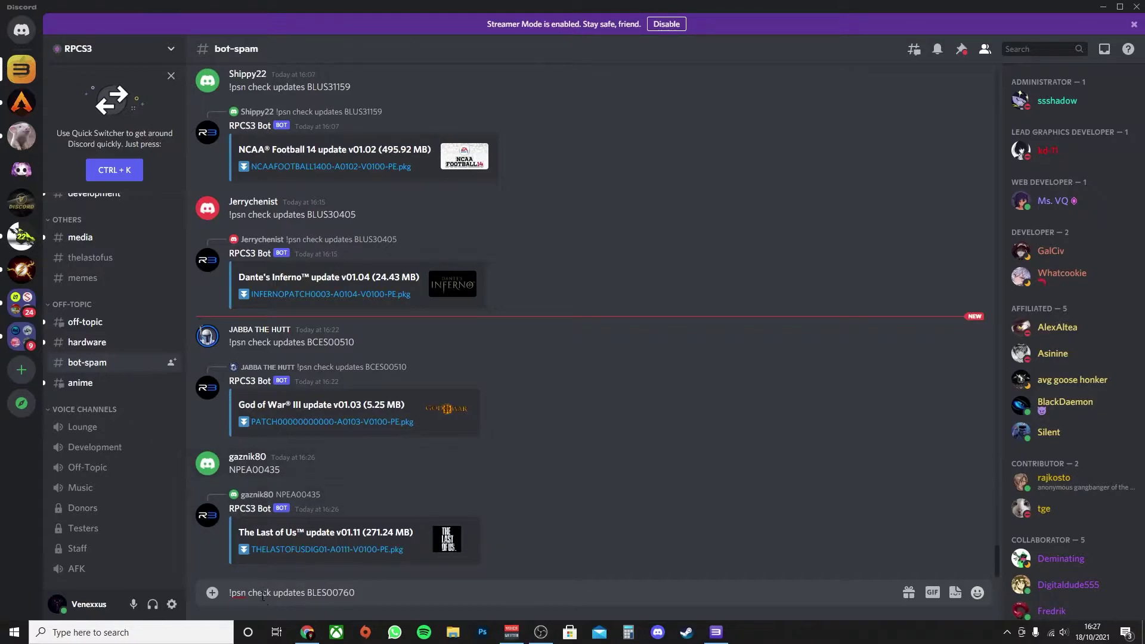
{"action": "double_click", "coordinate": [325, 585]}
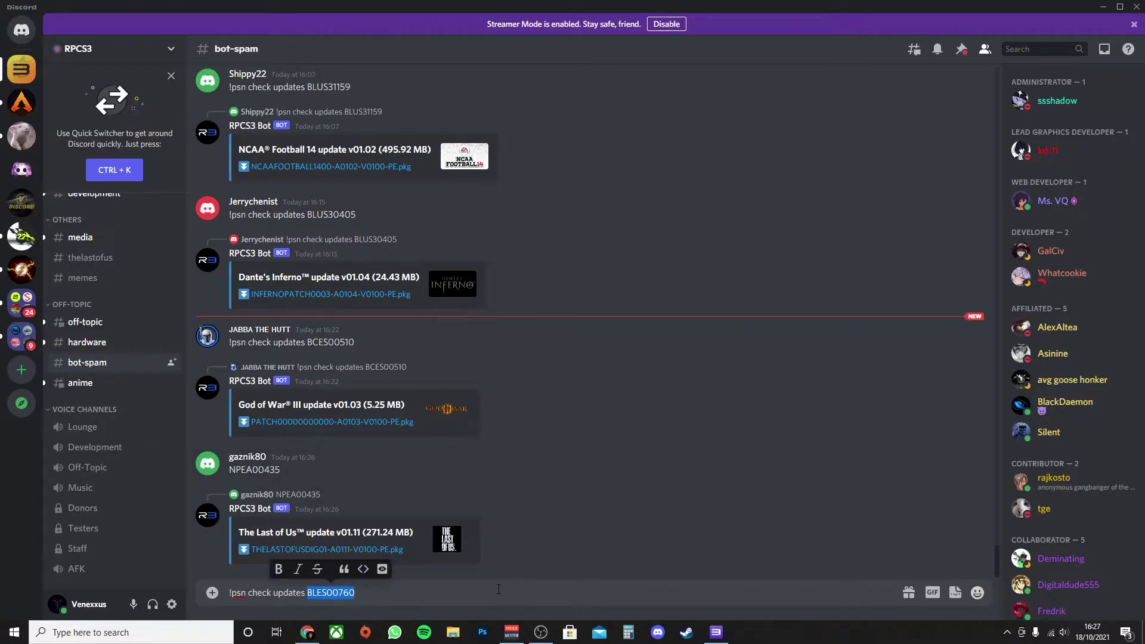
{"action": "left_click", "coordinate": [475, 595]}
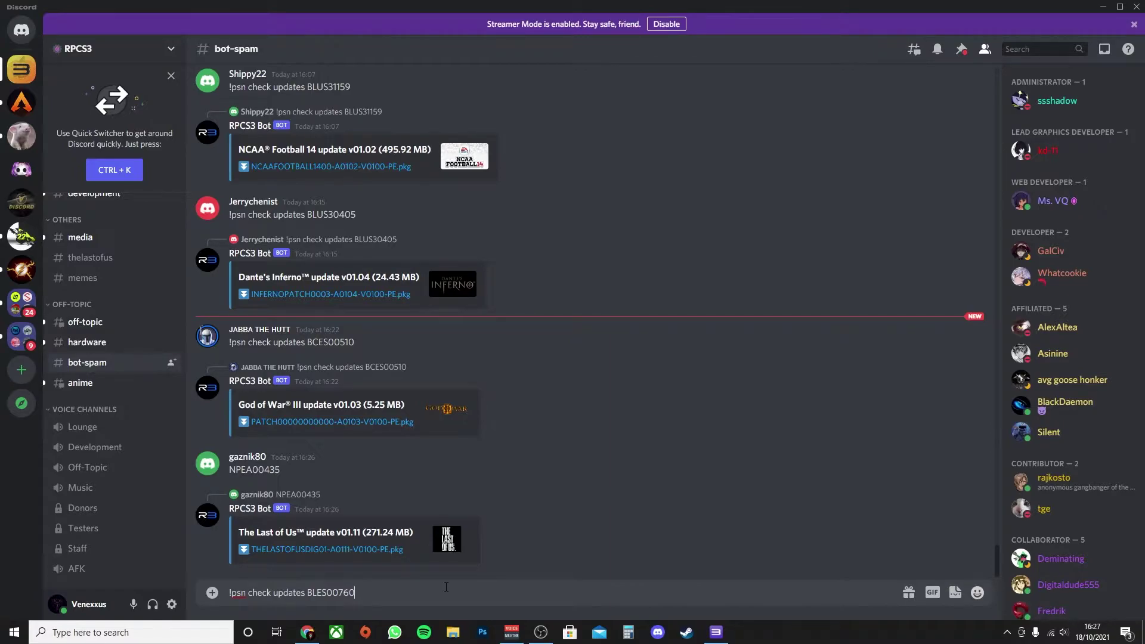
{"action": "key", "text": "Return"}
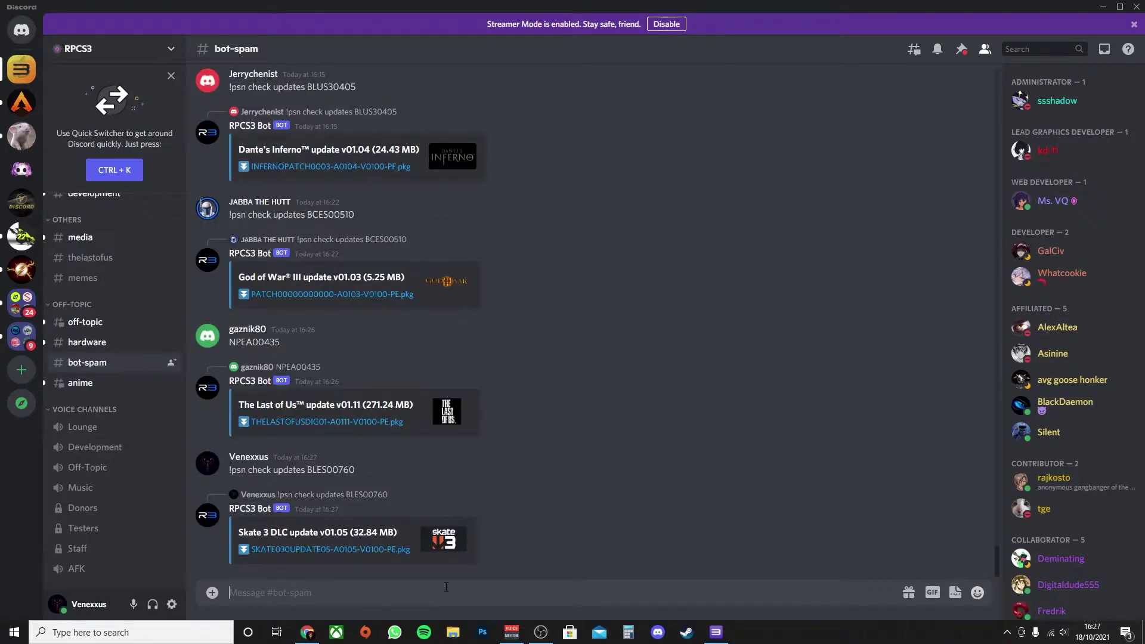
- Open the SKATE030UPDATE05 .pkg link and confirm with 'Yep!' to download it
{"action": "mouse_move", "coordinate": [618, 536]}
{"action": "left_click", "coordinate": [382, 551]}
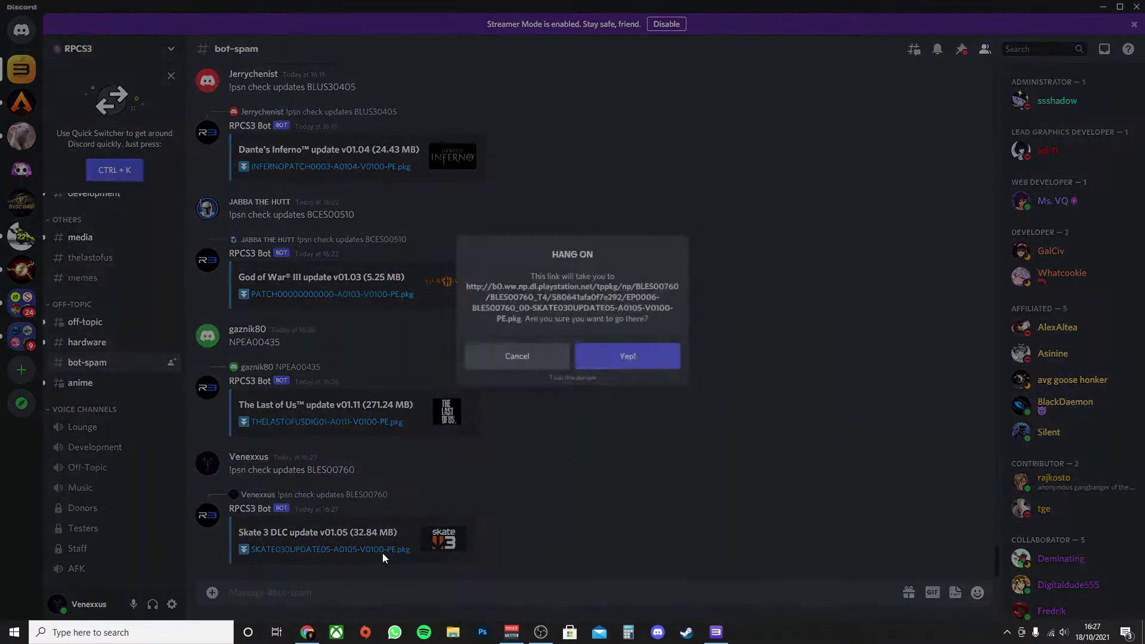
{"action": "left_click", "coordinate": [657, 376]}
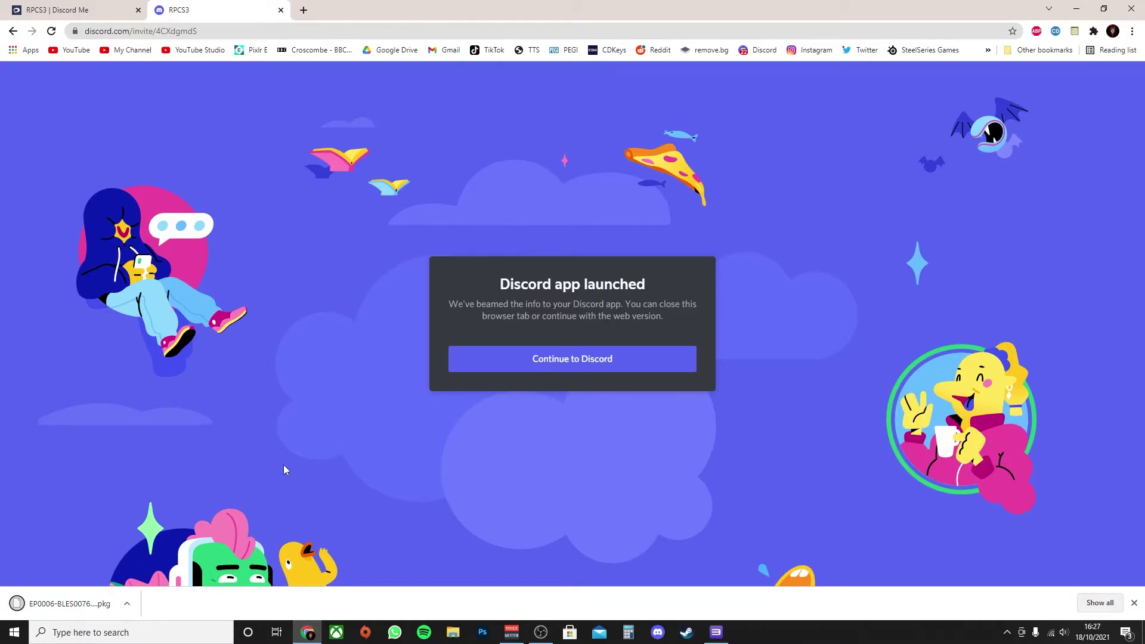
- Open Downloads in File Explorer and select the EP0006 Skate 3 update pkg
{"action": "left_click", "coordinate": [454, 637]}
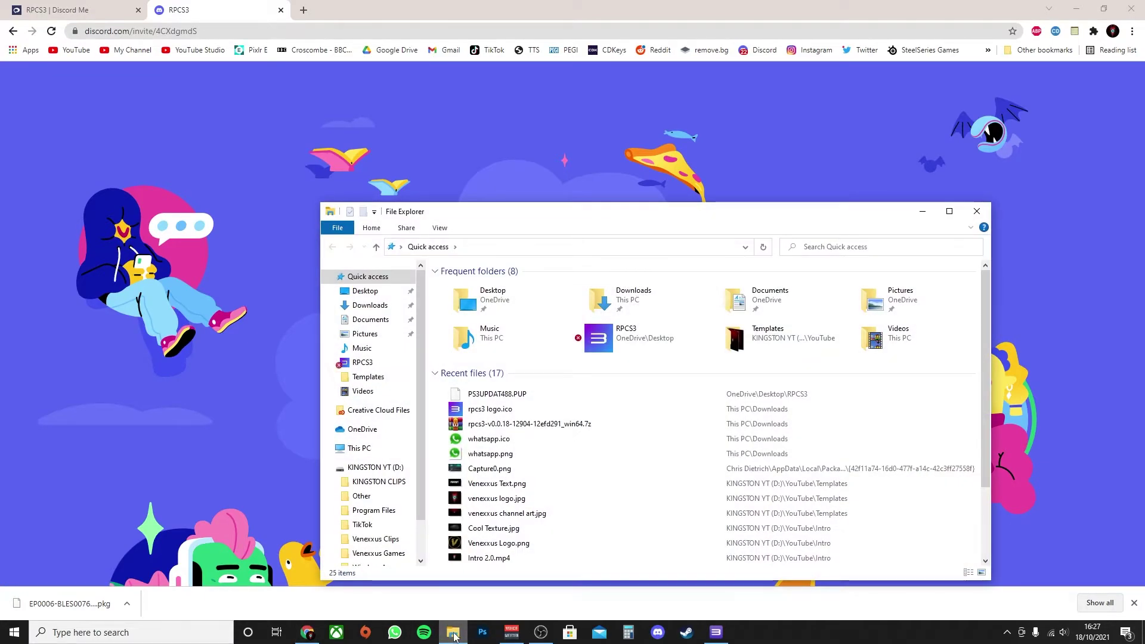
{"action": "left_click", "coordinate": [369, 305]}
{"action": "left_click", "coordinate": [551, 302]}
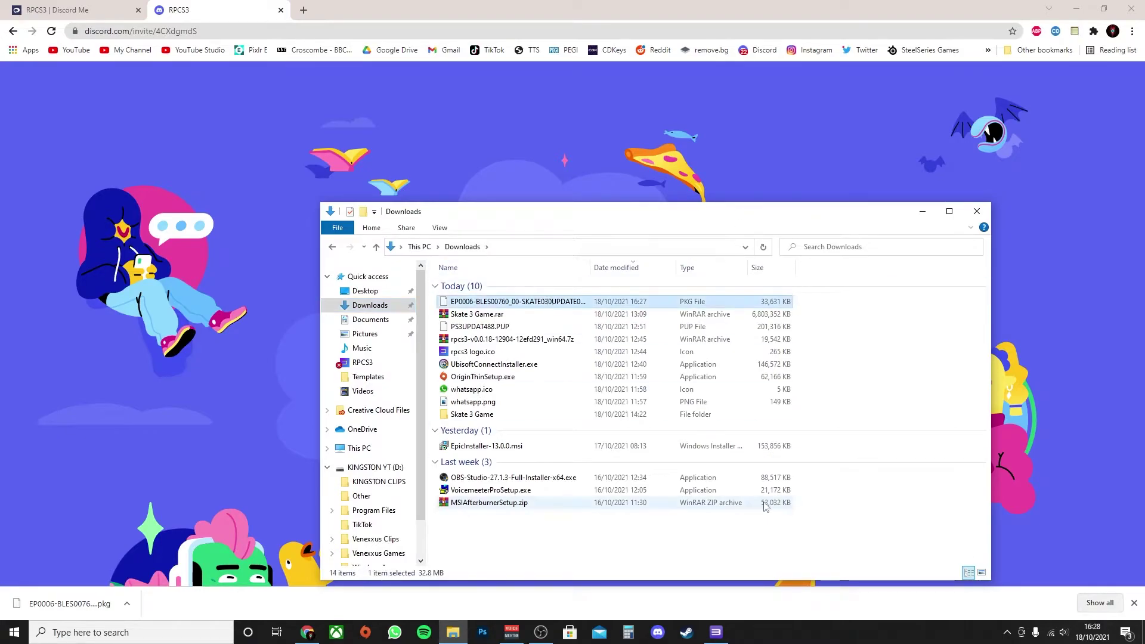
- Arrange the Downloads and RPCS3 game list windows so both are visible
{"action": "left_click_drag", "start_coordinate": [596, 217], "coordinate": [760, 195]}
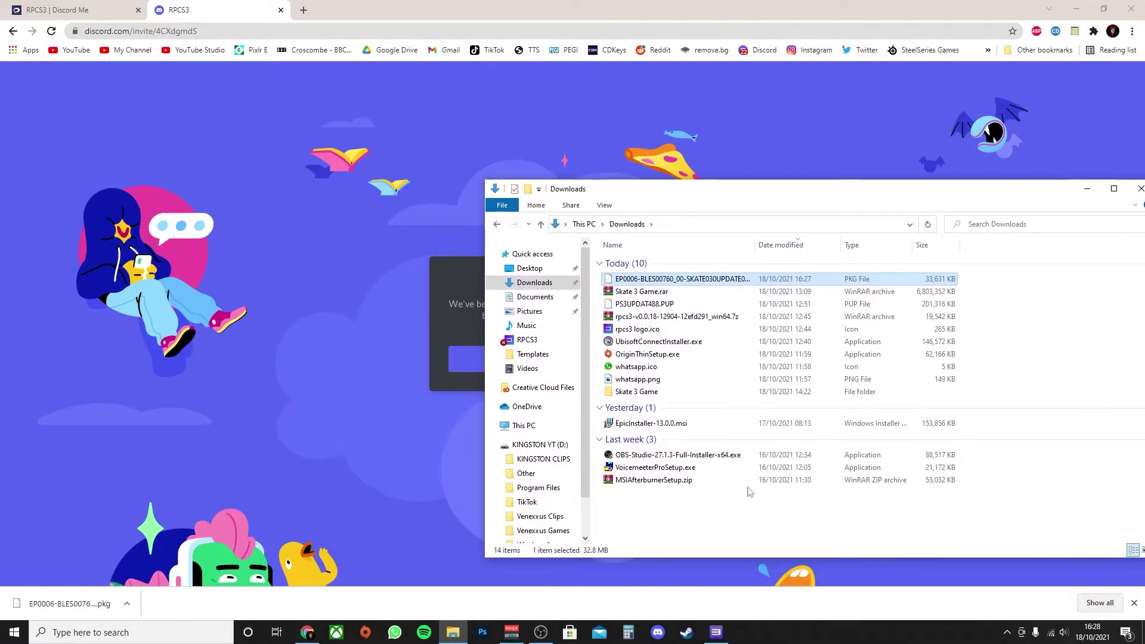
{"action": "left_click", "coordinate": [716, 633]}
{"action": "left_click_drag", "start_coordinate": [537, 79], "coordinate": [378, 65]}
{"action": "left_click", "coordinate": [929, 269]}
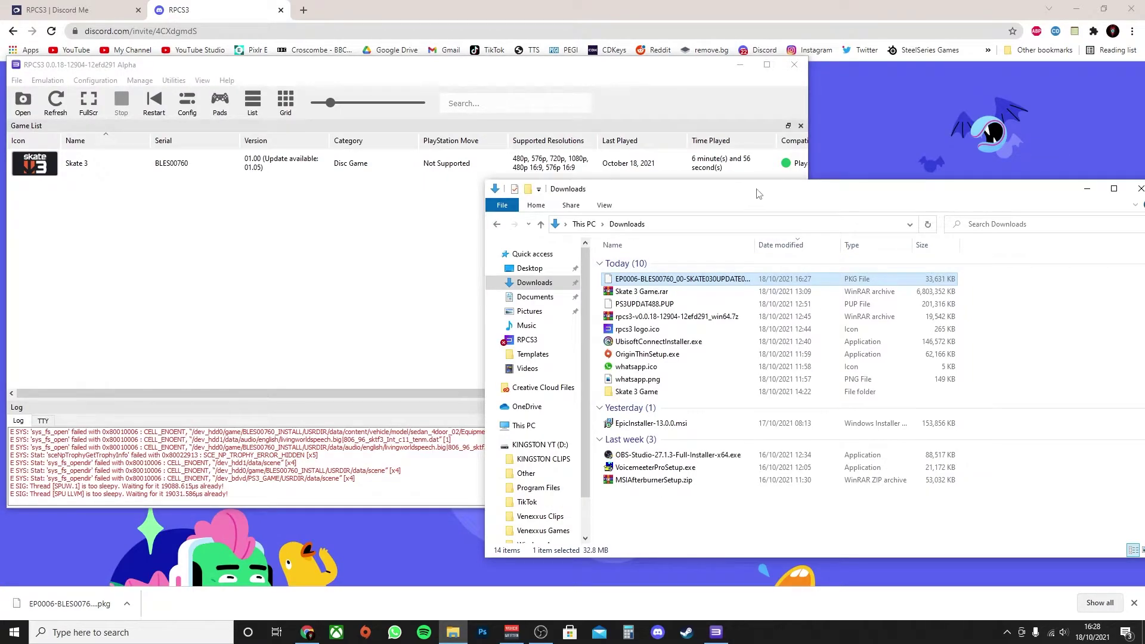
{"action": "left_click_drag", "start_coordinate": [752, 192], "coordinate": [845, 127]}
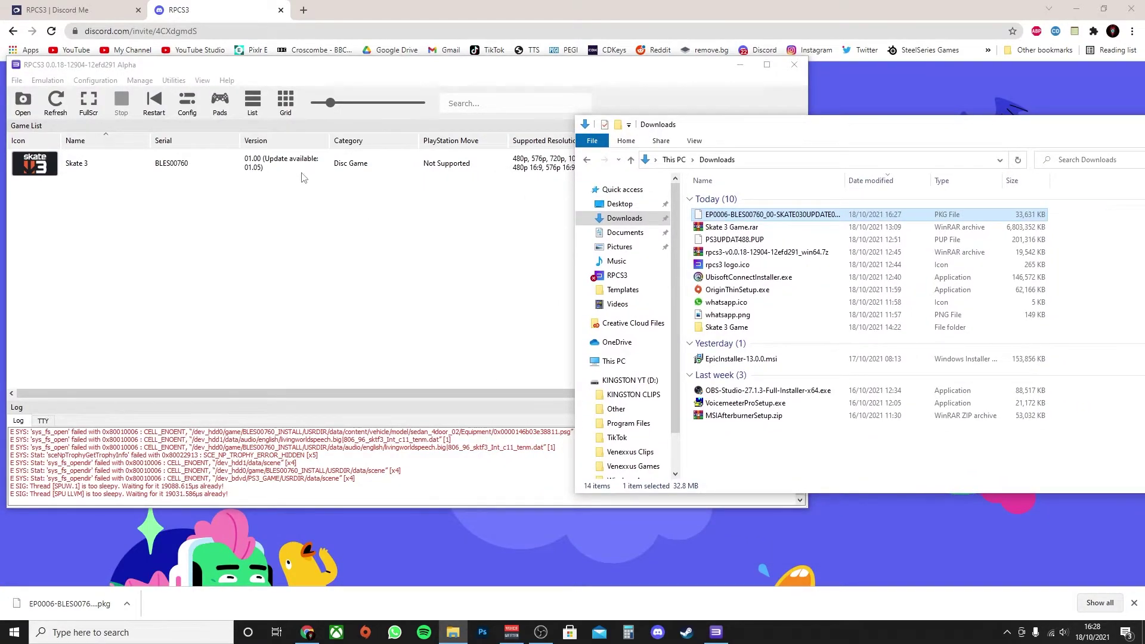
- Drop the Skate 3 .pkg onto RPCS3, confirm the install, and select the 01.05 entry
{"action": "left_click_drag", "start_coordinate": [809, 216], "coordinate": [377, 255]}
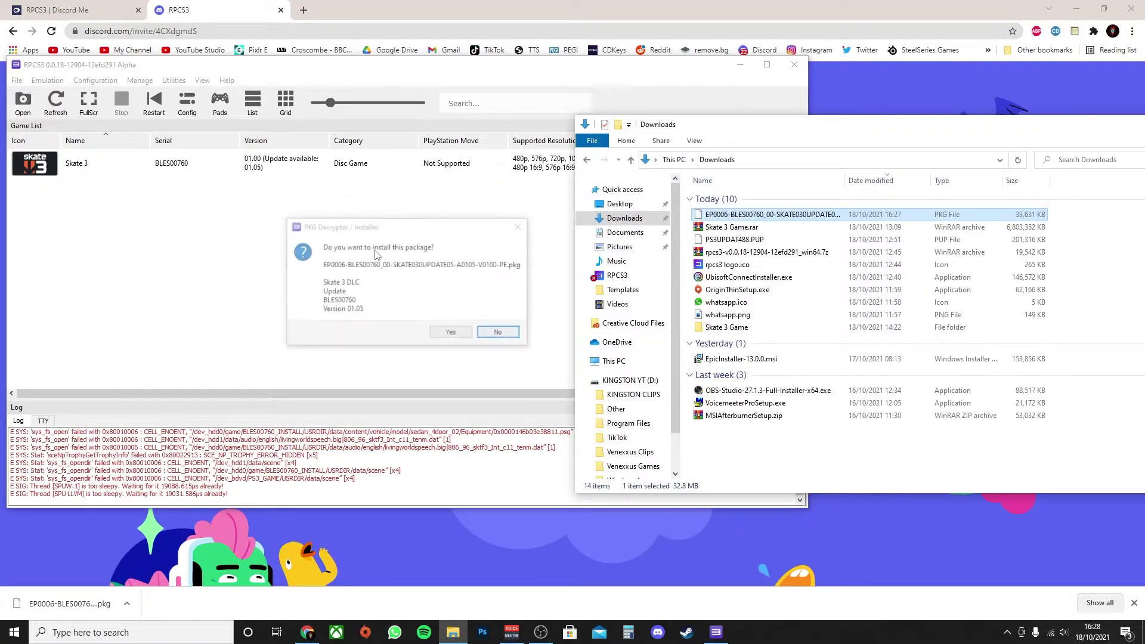
{"action": "left_click", "coordinate": [453, 333]}
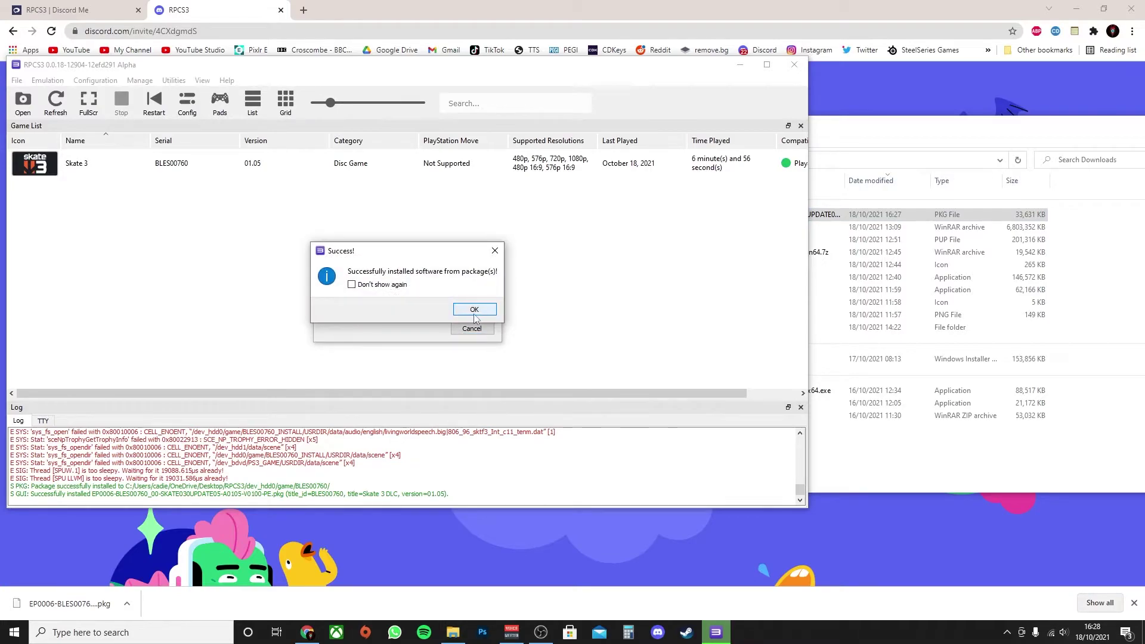
{"action": "left_click", "coordinate": [473, 312]}
{"action": "left_click", "coordinate": [270, 161]}
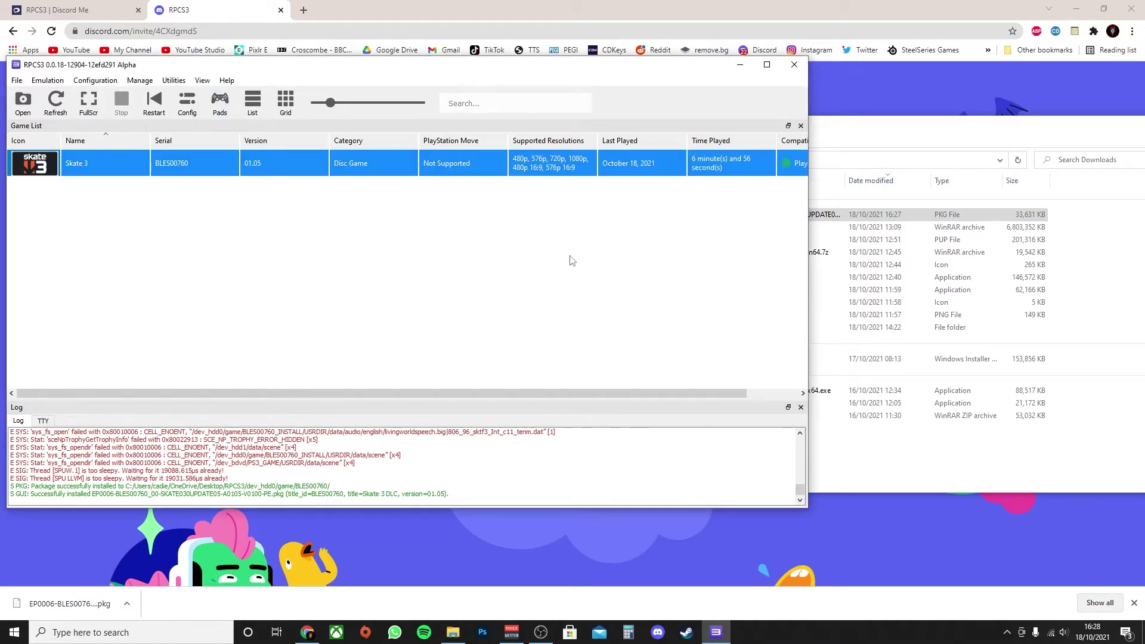